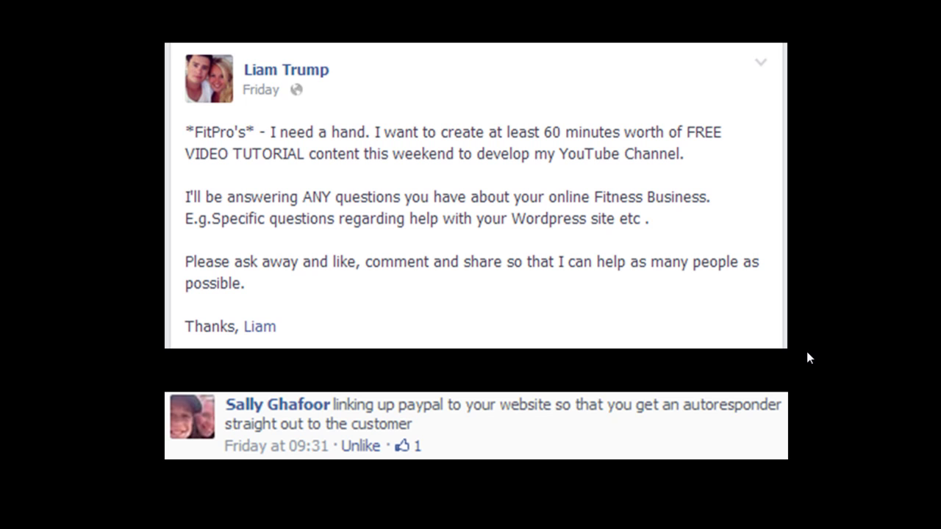
- Exit the slide show and switch to the AWeber control panel for mfb-ebooksignup
{"action": "left_click", "coordinate": [773, 386]}
{"action": "left_click", "coordinate": [773, 386]}
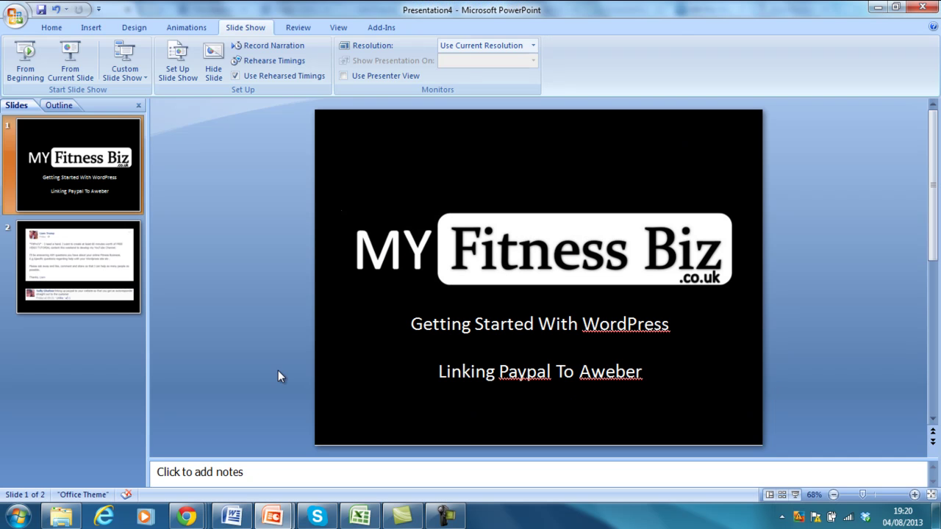
{"action": "mouse_move", "coordinate": [186, 516]}
{"action": "left_click", "coordinate": [370, 448]}
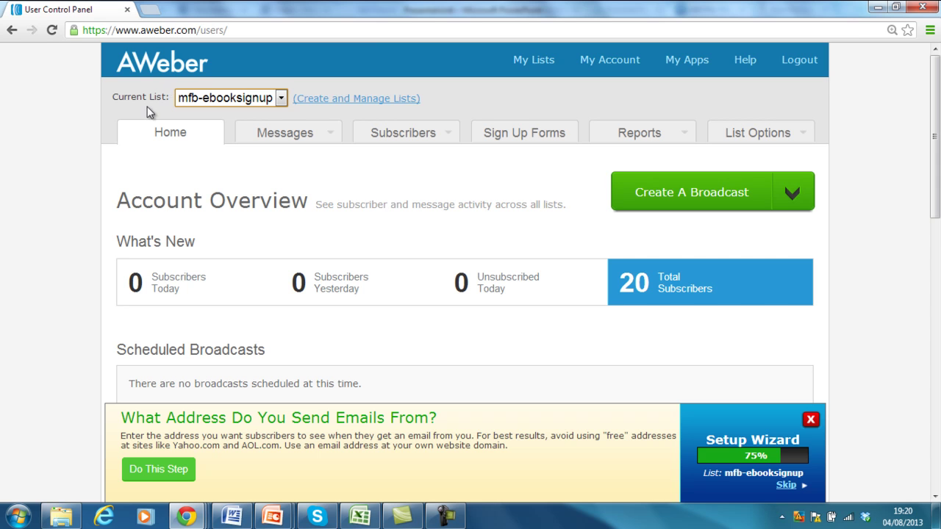
- Enable the PayPal app from AWeber's My Apps page to reach PayPal's permissions login
{"action": "left_click", "coordinate": [687, 68]}
{"action": "left_click", "coordinate": [688, 69]}
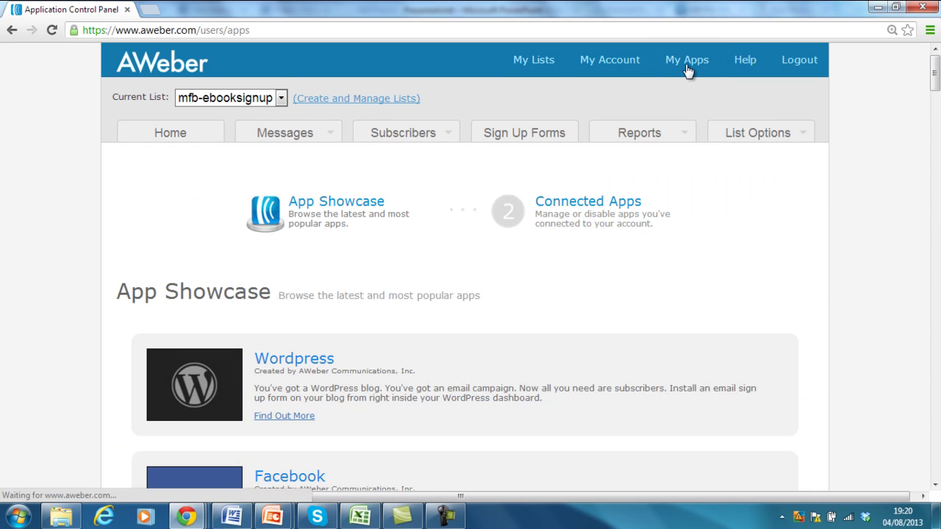
{"action": "left_click_drag", "start_coordinate": [935, 73], "coordinate": [937, 112]}
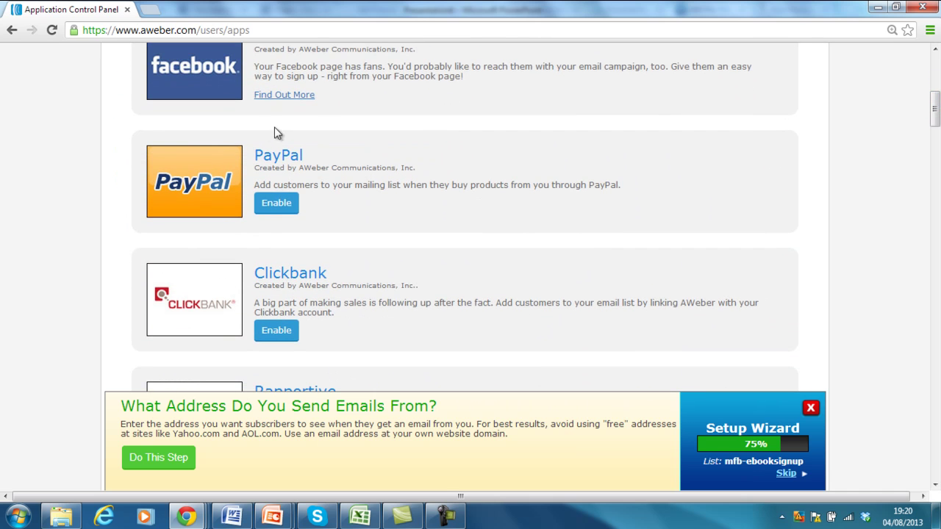
{"action": "left_click", "coordinate": [277, 208]}
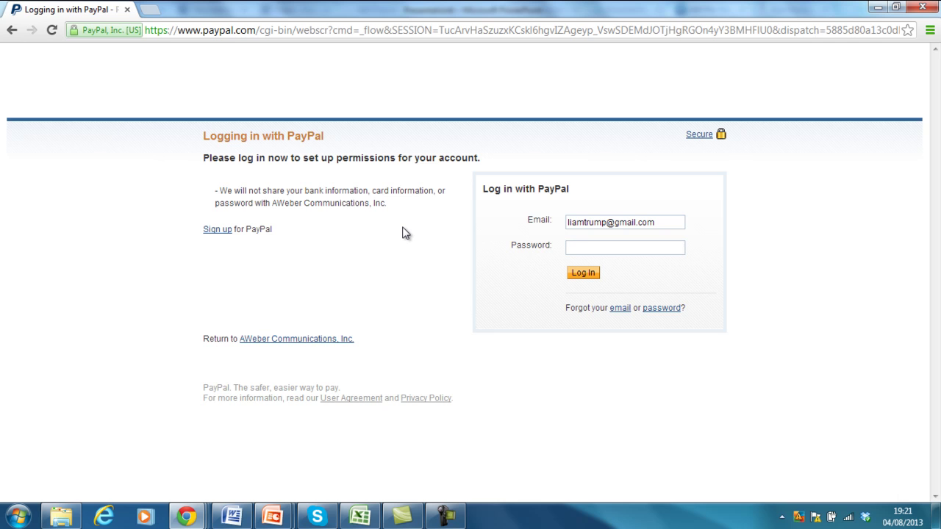
- Log in to PayPal with the account password and grant AWeber permission
{"action": "left_click", "coordinate": [581, 251]}
{"action": "key", "text": "Return"}
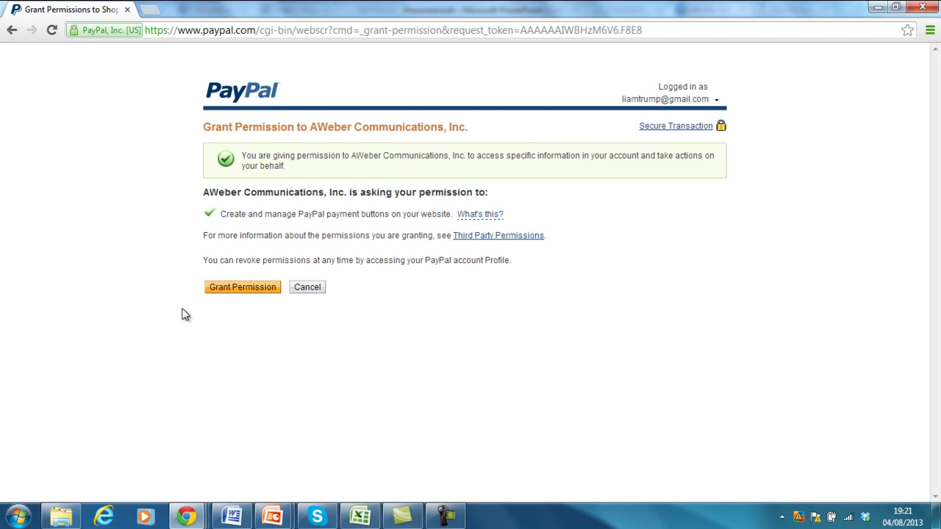
{"action": "left_click", "coordinate": [228, 291]}
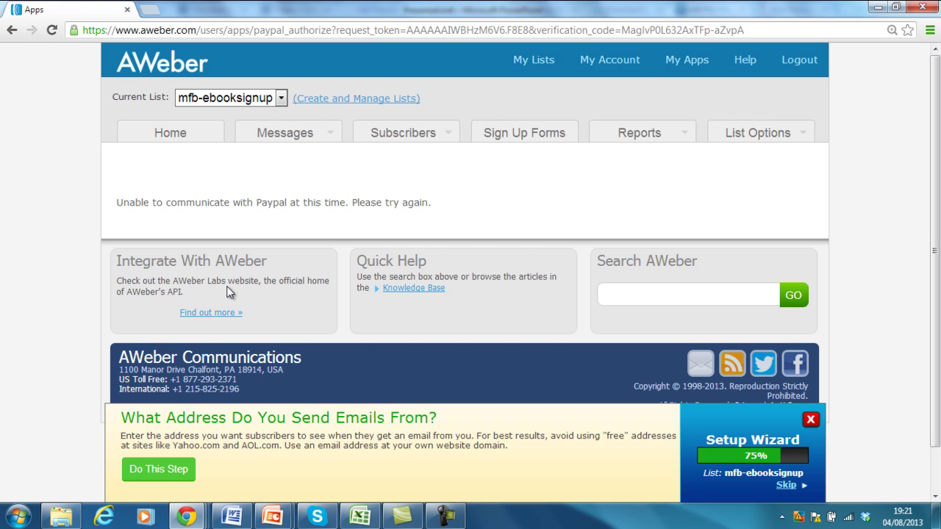
- Retry from My Apps and grant PayPal permission again so the app connects
{"action": "left_click", "coordinate": [693, 62]}
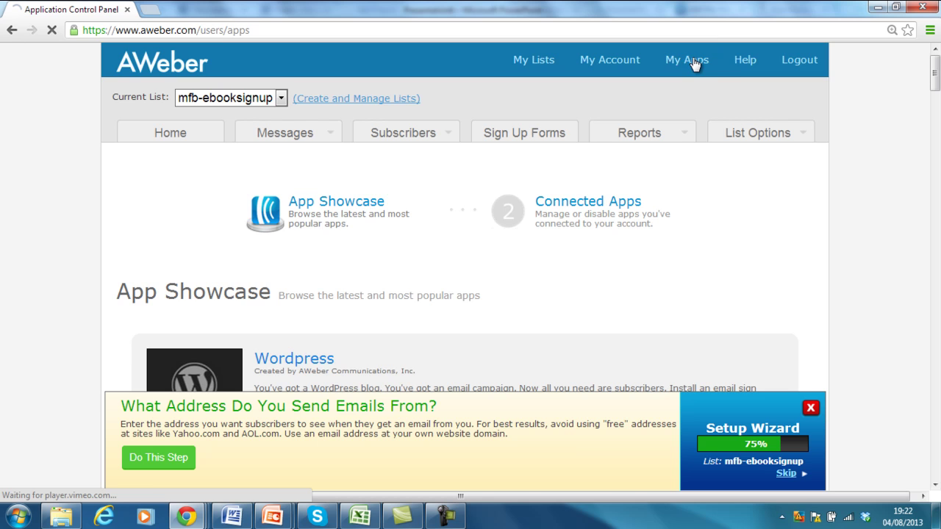
{"action": "scroll", "coordinate": [684, 139], "scroll_direction": "down", "scroll_amount": 4}
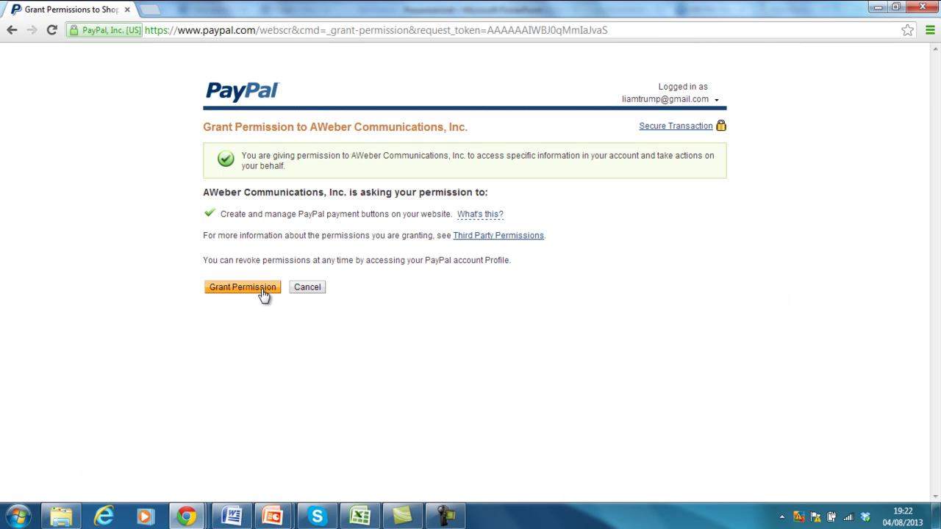
{"action": "left_click", "coordinate": [264, 294]}
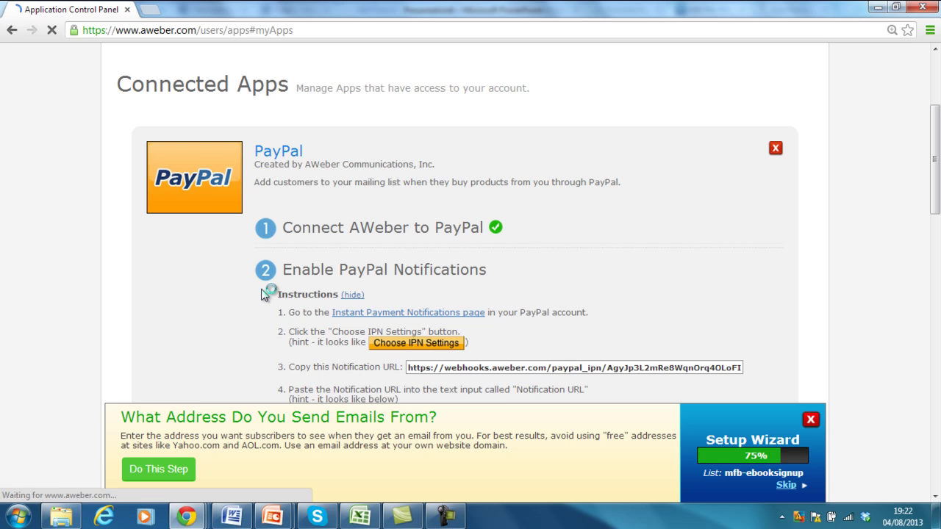
- Scroll down through the Enable PayPal Notifications instructions
{"action": "left_click_drag", "start_coordinate": [935, 152], "coordinate": [937, 192]}
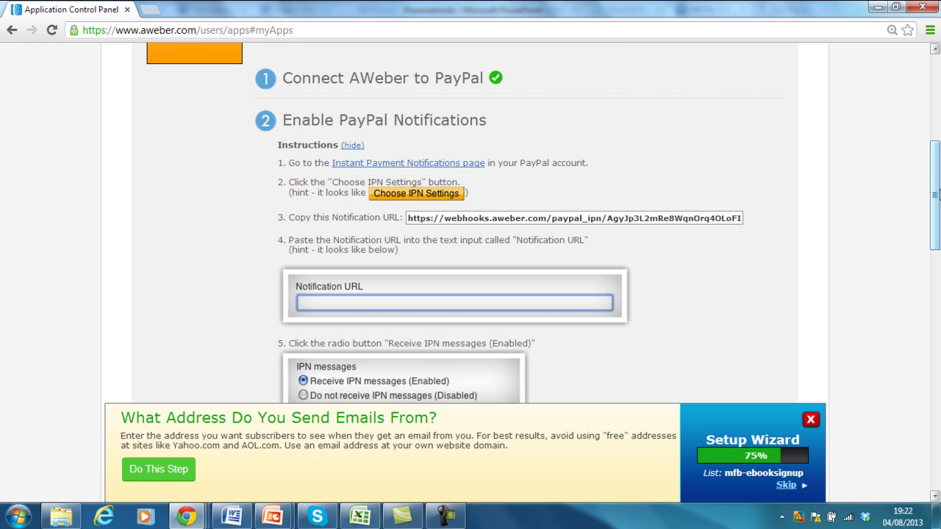
{"action": "left_click_drag", "start_coordinate": [937, 194], "coordinate": [937, 198]}
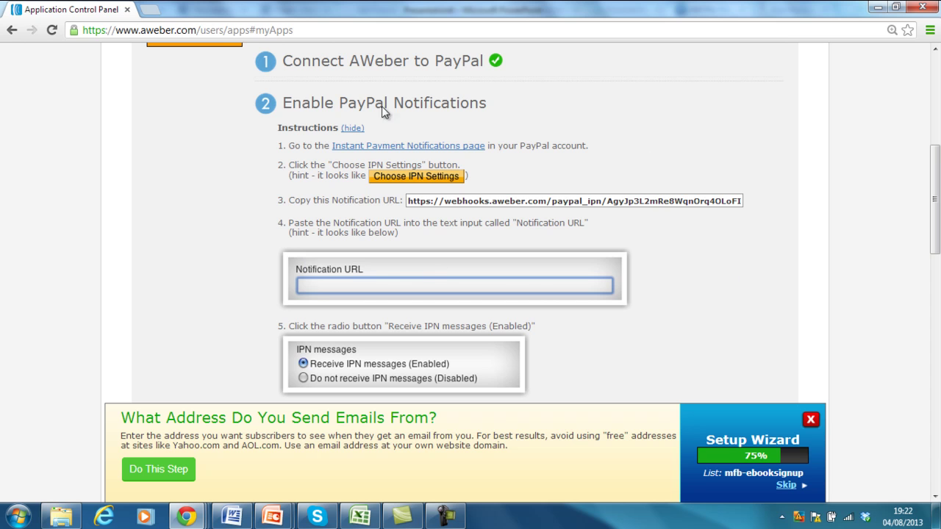
- Load paypal.com in a new tab, then return to the AWeber notification instructions tab
{"action": "left_click", "coordinate": [151, 10]}
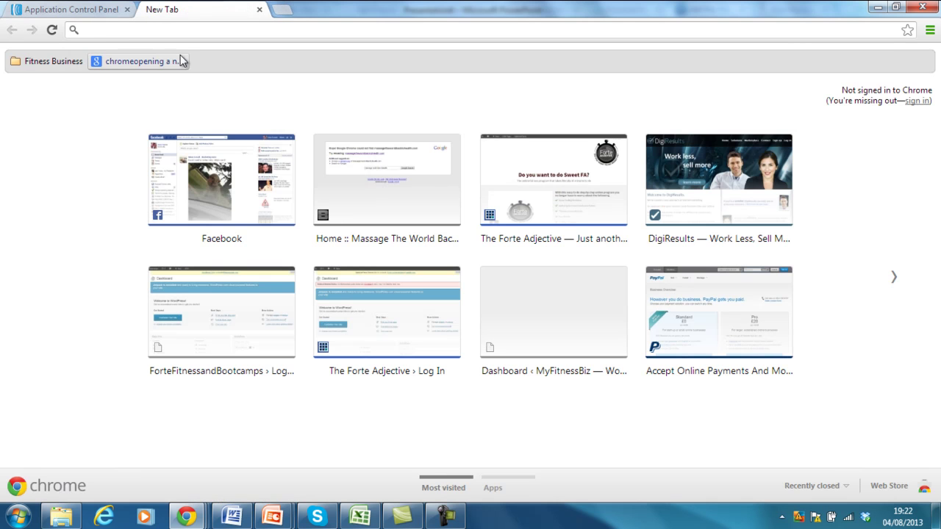
{"action": "type", "text": "paypal.com"}
{"action": "key", "text": "Return"}
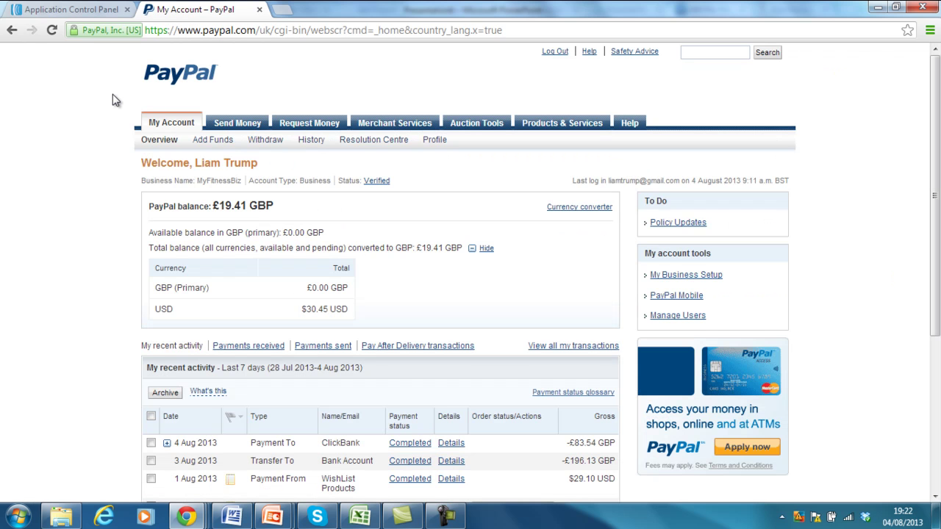
{"action": "left_click", "coordinate": [86, 9]}
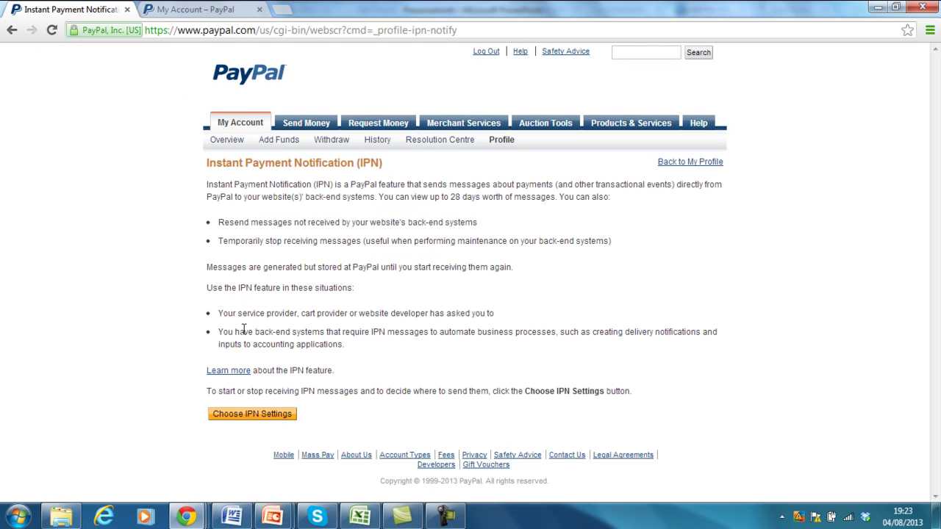
- Set PayPal's IPN settings to Receive IPN messages (Enabled) and close the extra PayPal tab
{"action": "left_click", "coordinate": [237, 417]}
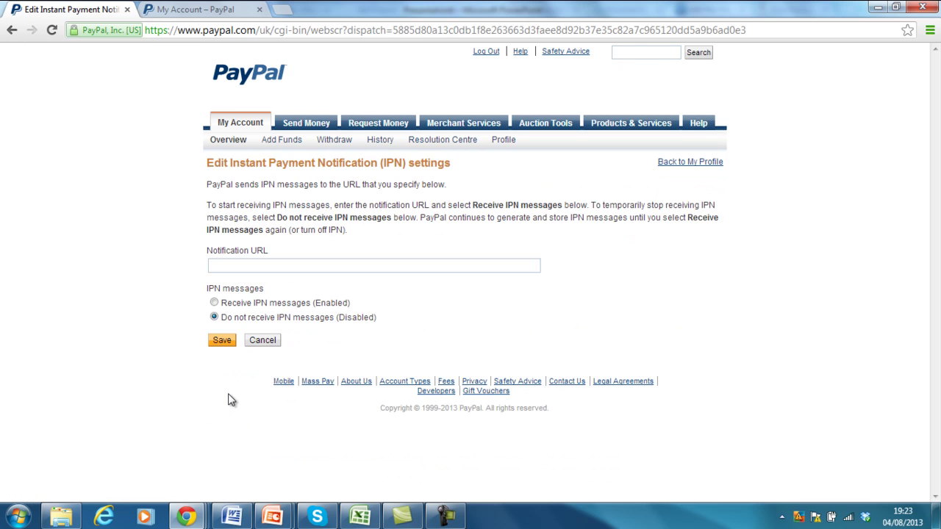
{"action": "left_click", "coordinate": [213, 303]}
{"action": "left_click", "coordinate": [260, 11]}
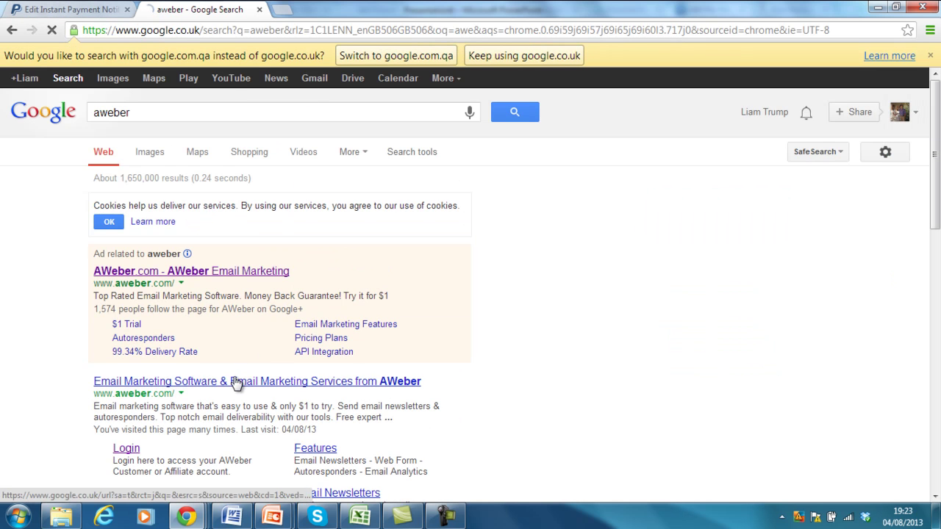
- Open AWeber from the search results, log in with the account username and password, and go to My Apps
{"action": "left_click", "coordinate": [238, 380]}
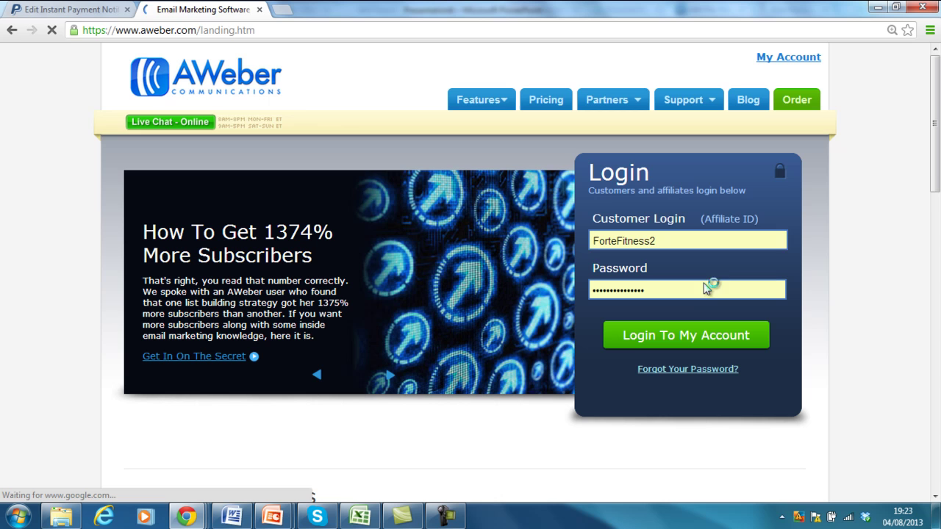
{"action": "double_click", "coordinate": [681, 236]}
{"action": "key", "text": "BackSpace"}
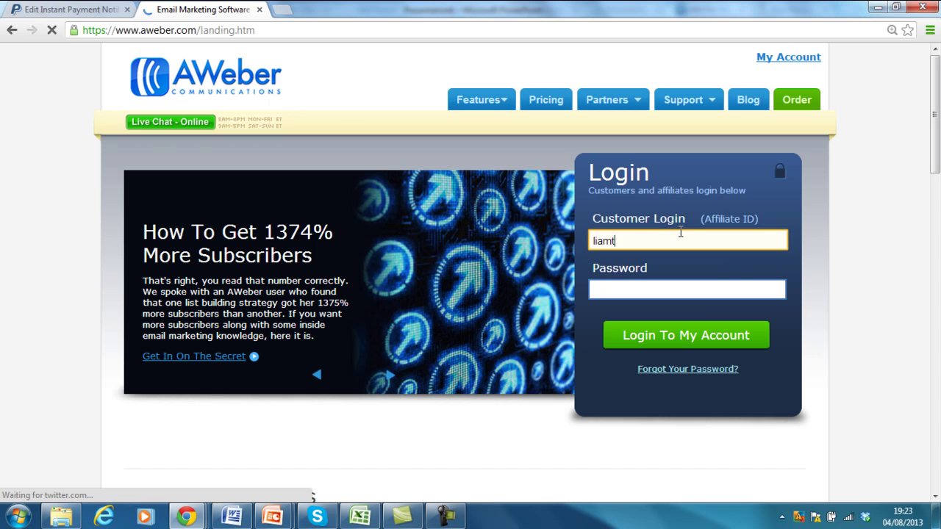
{"action": "key", "text": "Tab"}
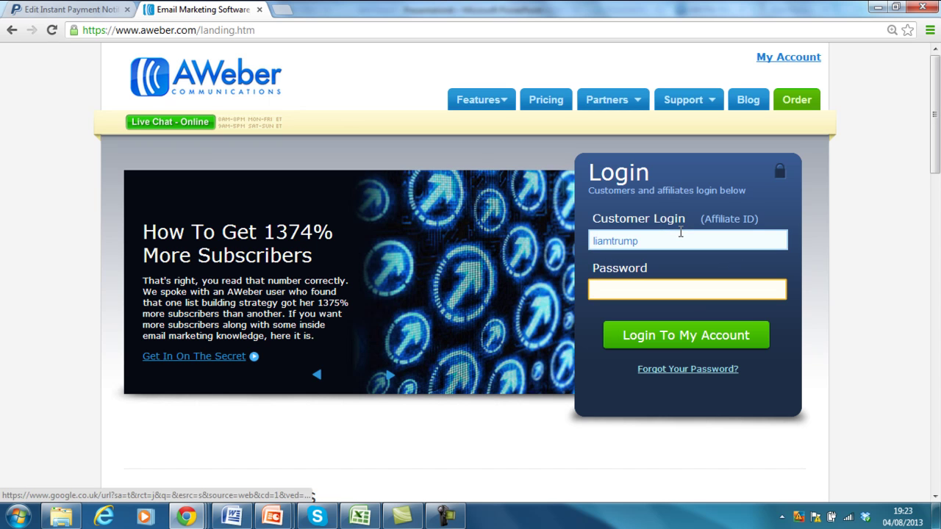
{"action": "type", "text": "••••••••"}
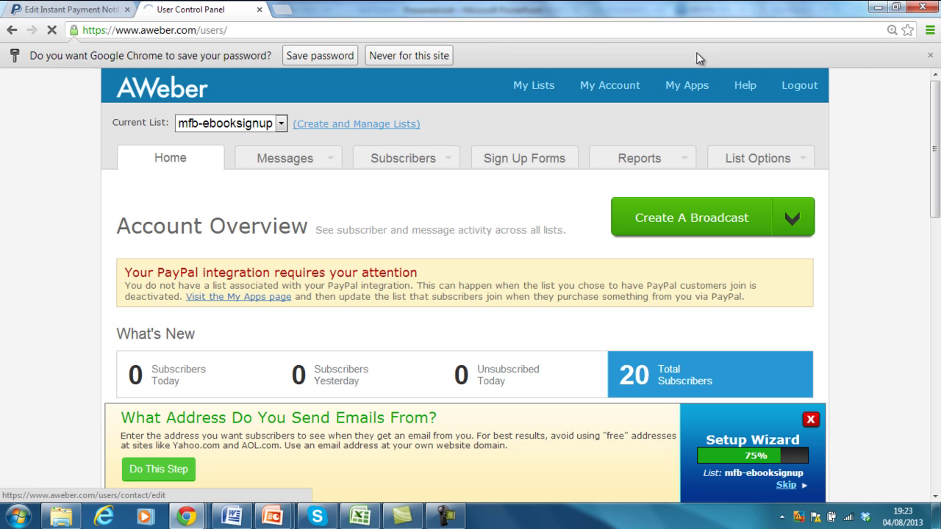
{"action": "left_click", "coordinate": [688, 86]}
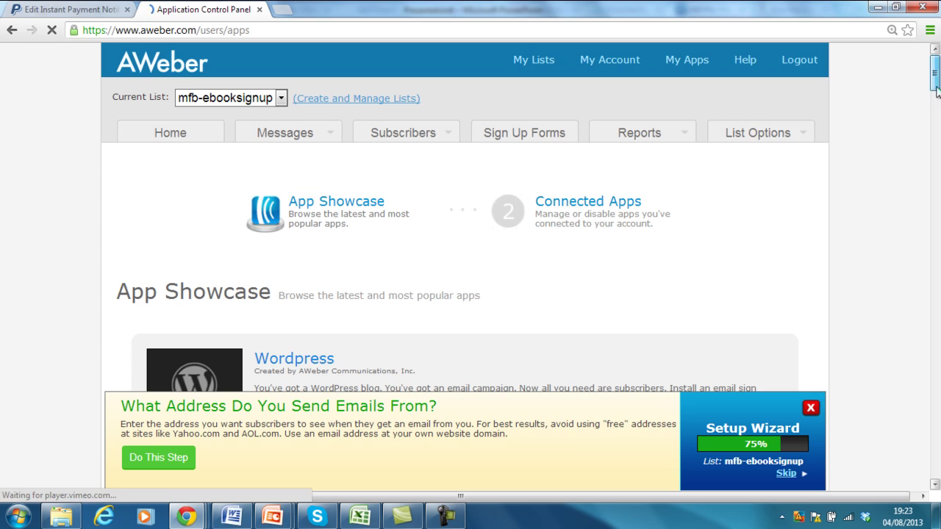
- Show the PayPal app's connection details and copy AWeber's Notification URL
{"action": "left_click_drag", "start_coordinate": [934, 85], "coordinate": [938, 126]}
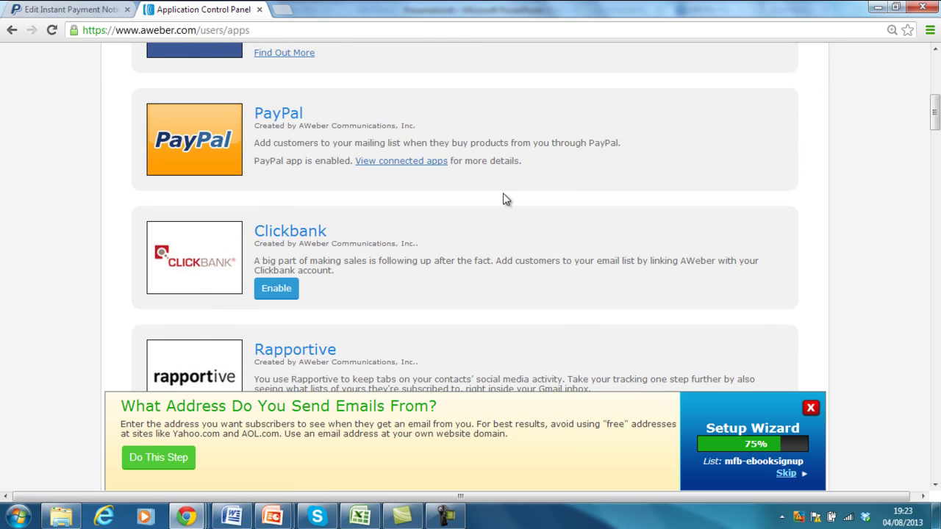
{"action": "left_click", "coordinate": [387, 162]}
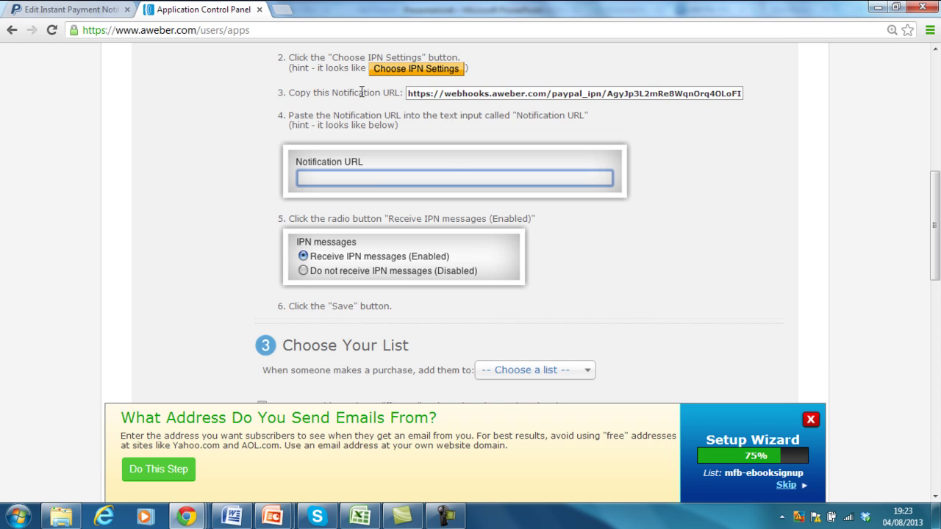
{"action": "left_click", "coordinate": [419, 93]}
{"action": "left_click", "coordinate": [419, 93]}
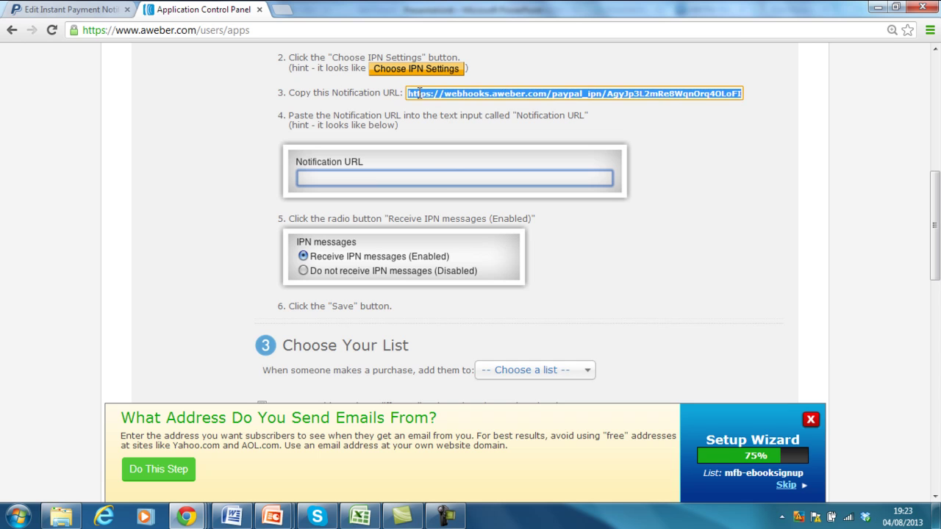
{"action": "right_click", "coordinate": [418, 93]}
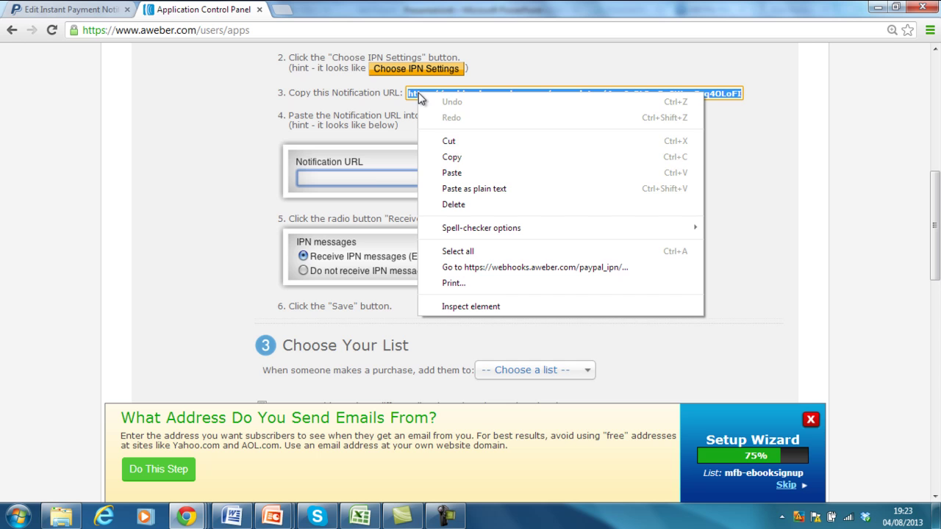
{"action": "left_click", "coordinate": [446, 157]}
- Paste the AWeber URL into PayPal's Notification URL field and save the IPN settings
{"action": "left_click", "coordinate": [95, 11]}
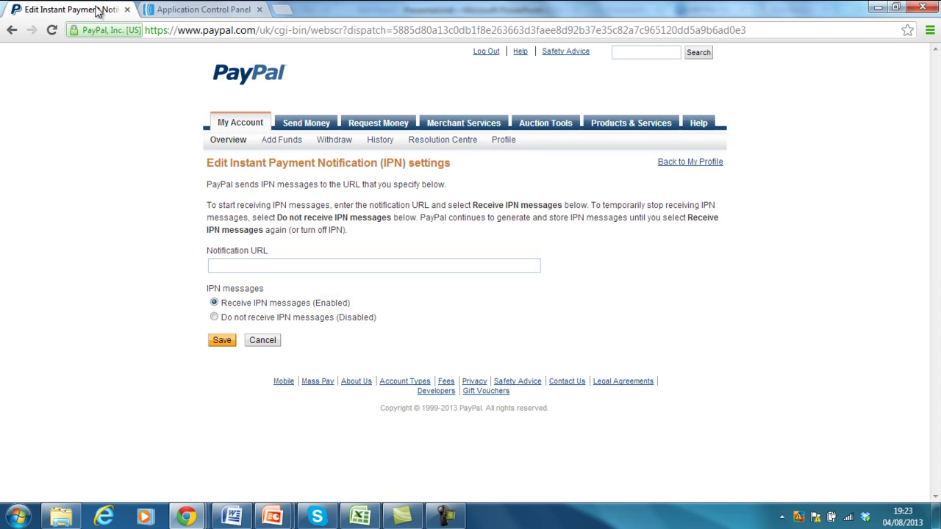
{"action": "left_click", "coordinate": [231, 270]}
{"action": "right_click", "coordinate": [230, 269]}
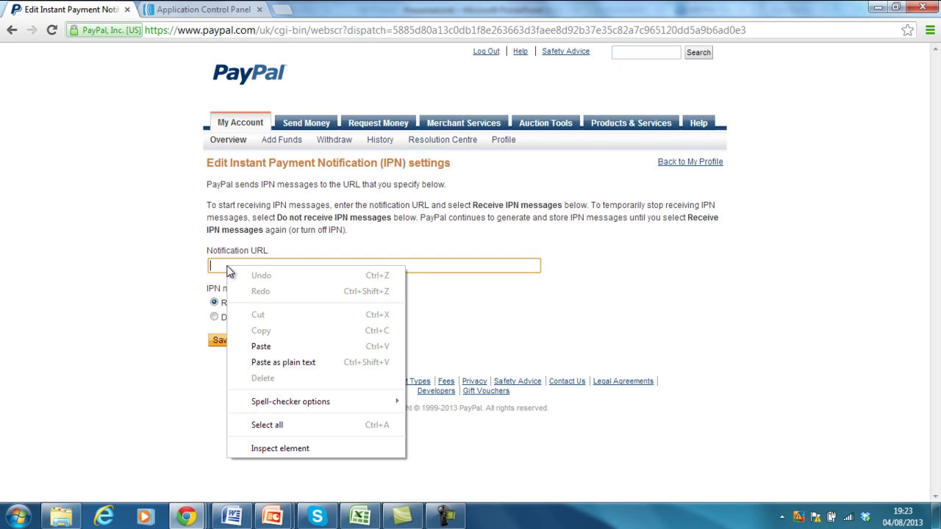
{"action": "left_click", "coordinate": [253, 349]}
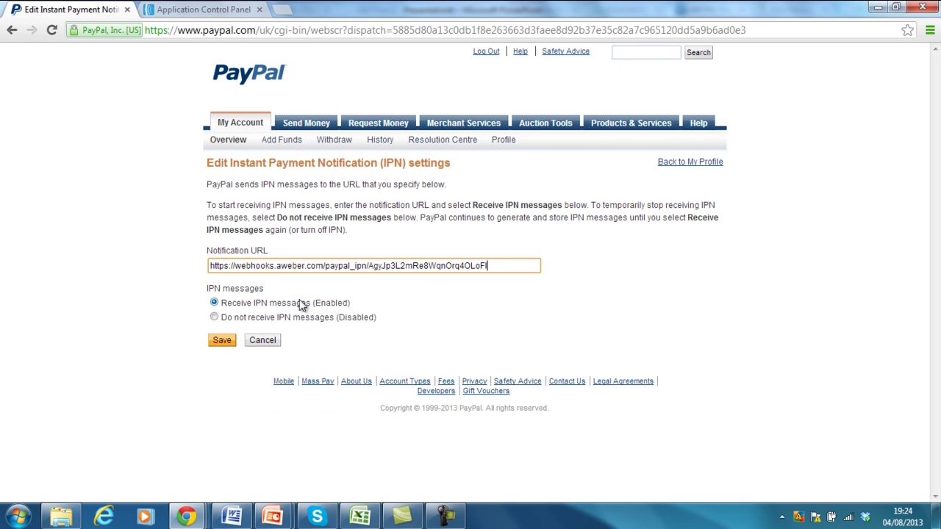
{"action": "left_click", "coordinate": [224, 340]}
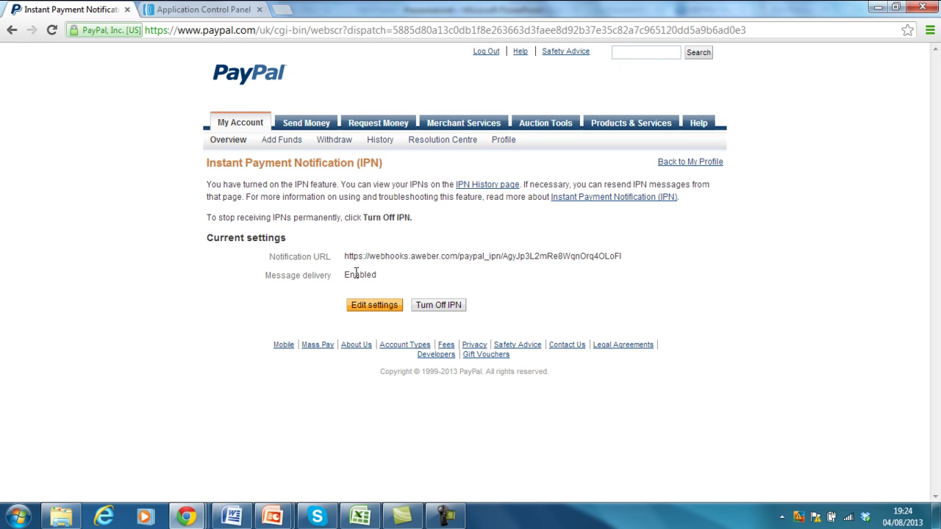
- Choose mfb-ebooksignup as the list PayPal purchasers are added to in AWeber's PayPal app
{"action": "left_click", "coordinate": [194, 17]}
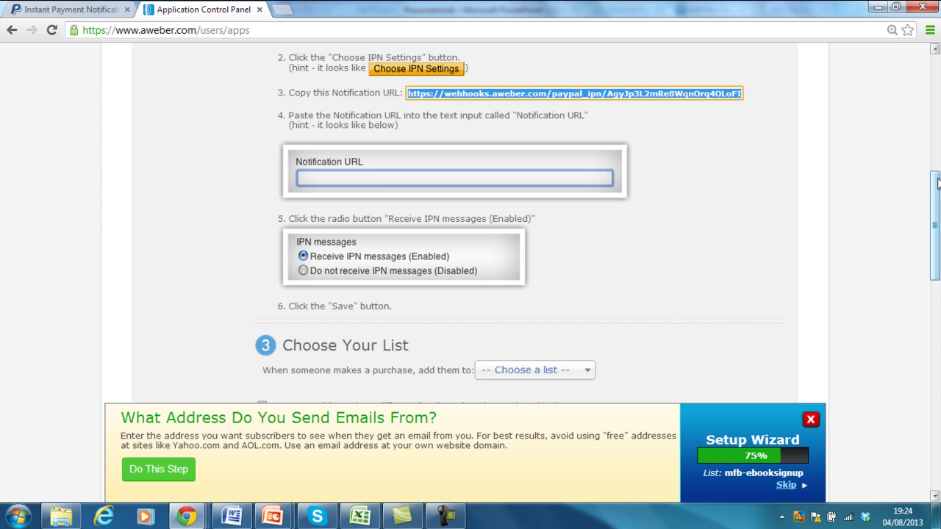
{"action": "left_click_drag", "start_coordinate": [936, 187], "coordinate": [938, 234]}
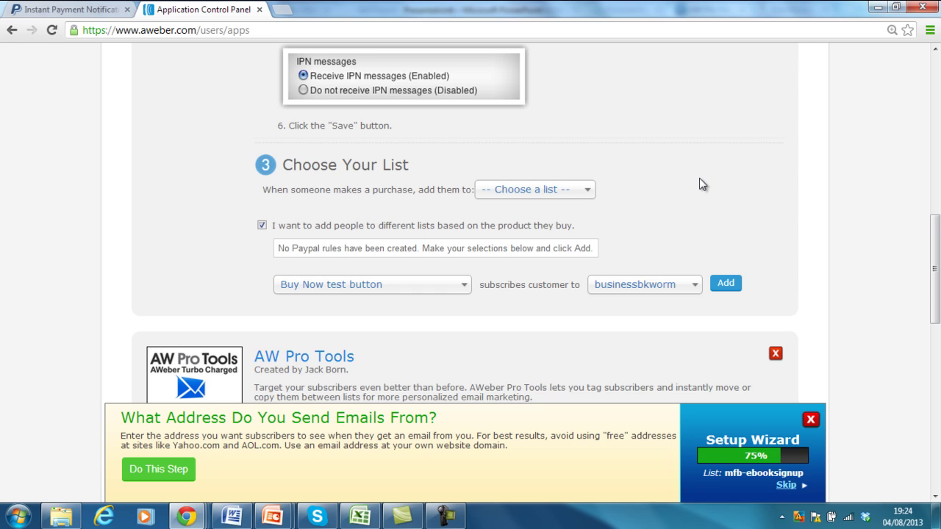
{"action": "left_click", "coordinate": [585, 194]}
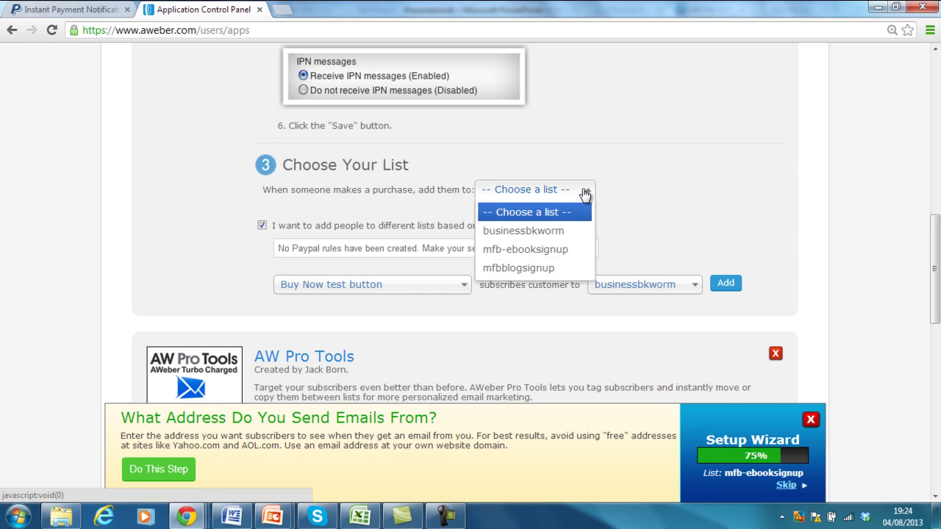
{"action": "left_click", "coordinate": [531, 250]}
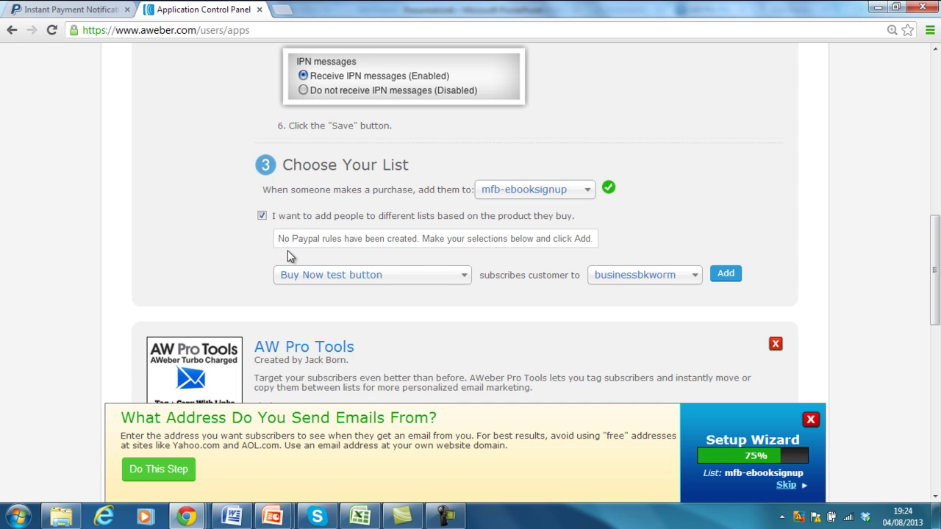
{"action": "left_click", "coordinate": [447, 280]}
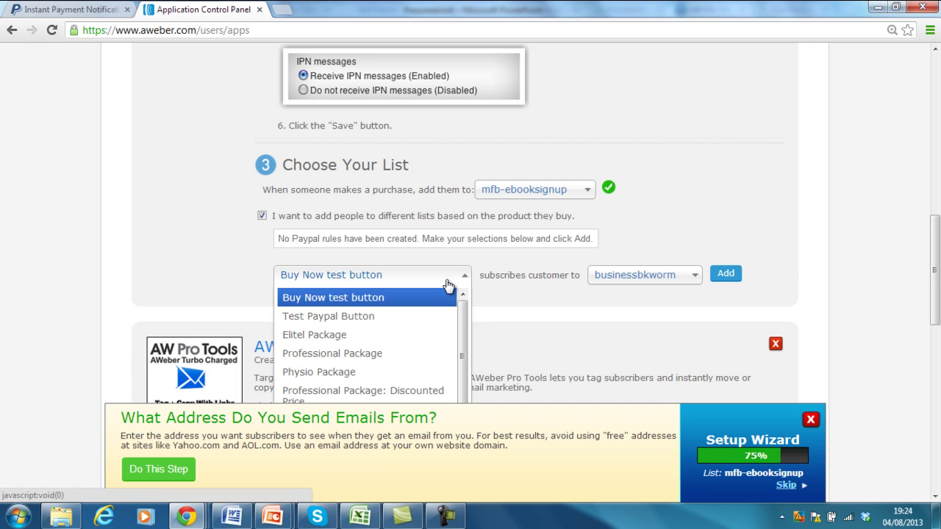
{"action": "scroll", "coordinate": [818, 282], "scroll_direction": "down", "scroll_amount": 2}
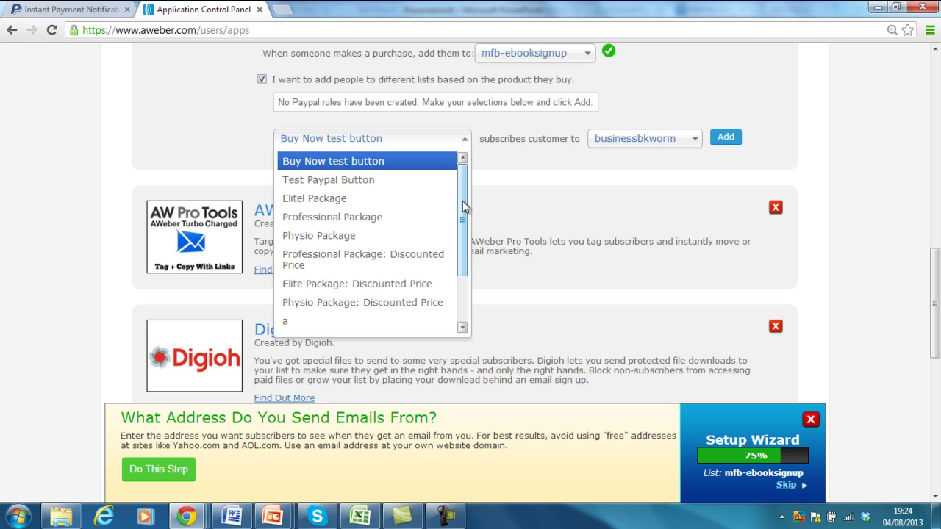
- Add a product rule subscribing buyers of 'Buy Now test button' to mfb-ebooksignup
{"action": "left_click", "coordinate": [338, 161]}
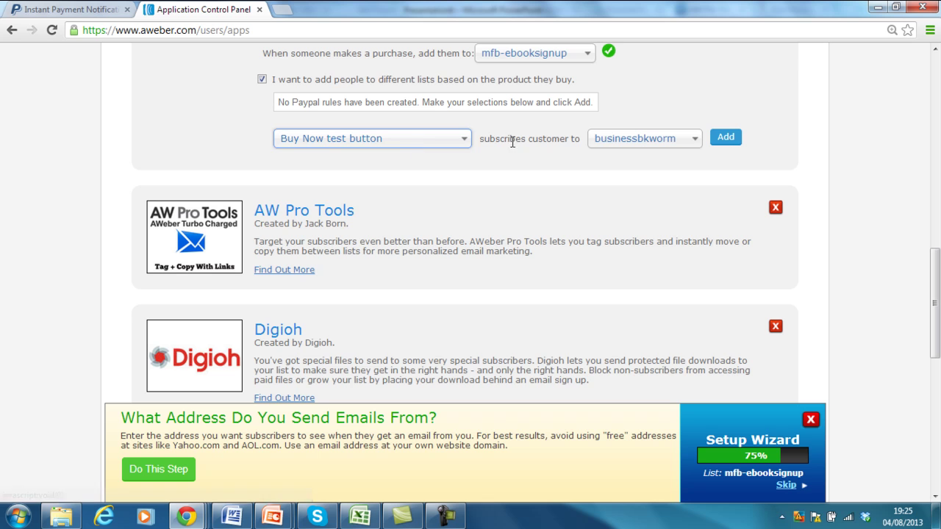
{"action": "left_click", "coordinate": [636, 145]}
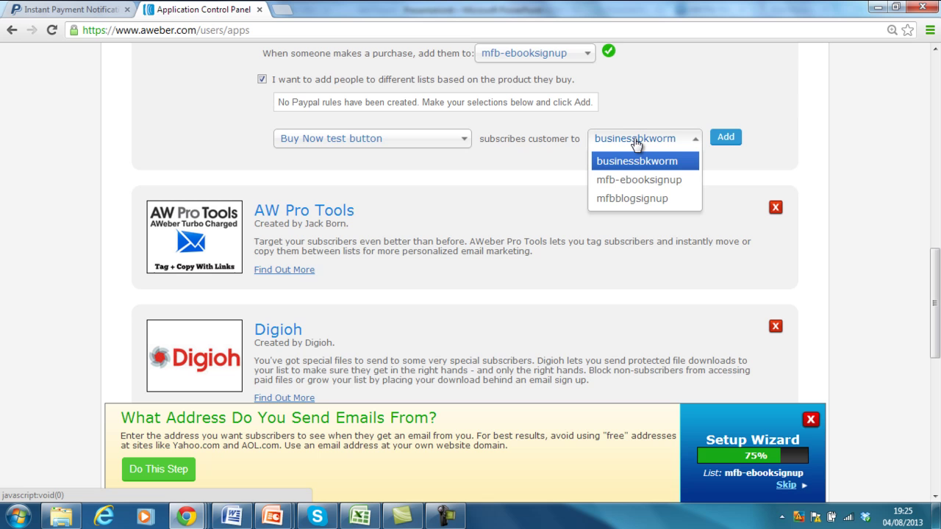
{"action": "left_click", "coordinate": [637, 181]}
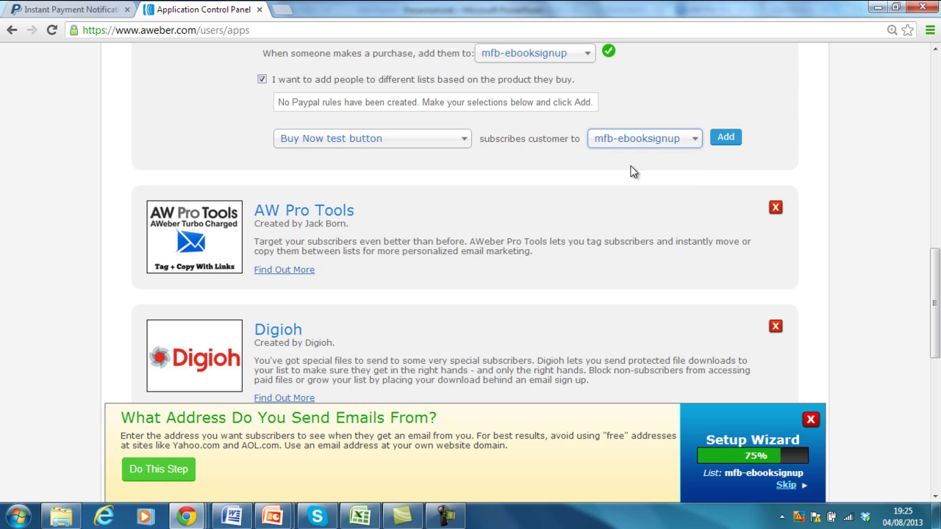
{"action": "left_click", "coordinate": [725, 139]}
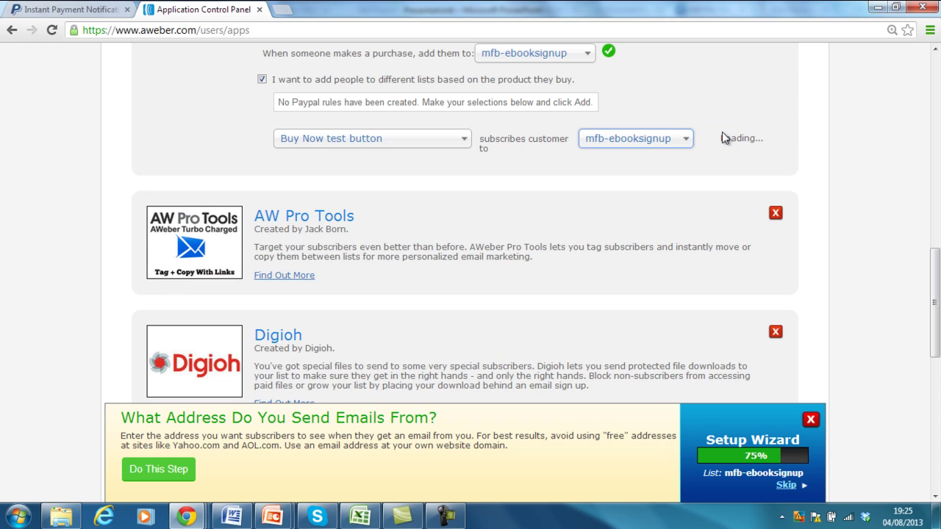